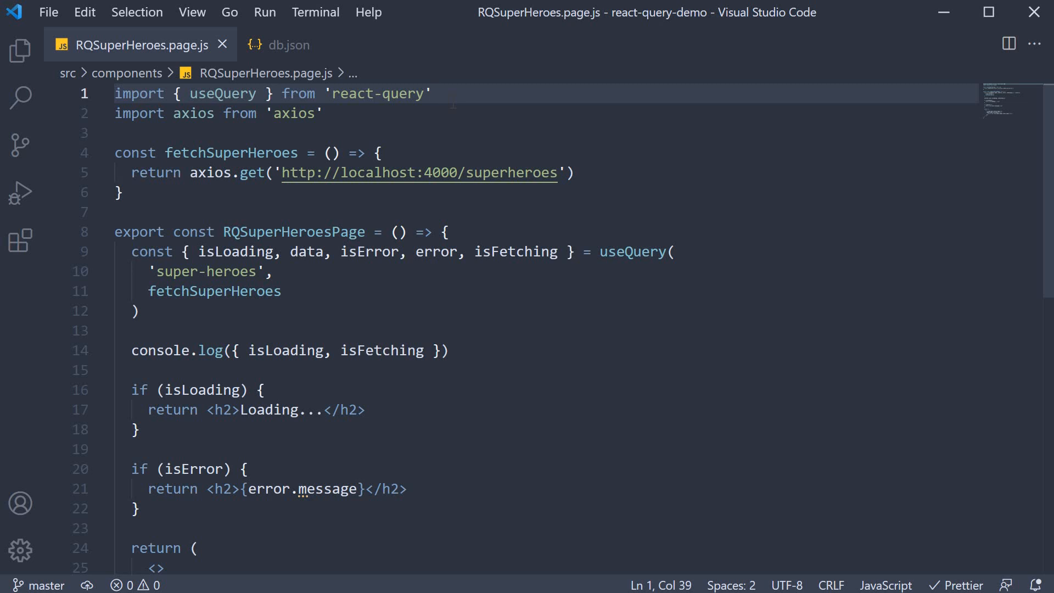
Step: Add an options object { refetchInterval: 2000 } after fetchSuperHeroes in useQuery and save
left_click(322, 295)
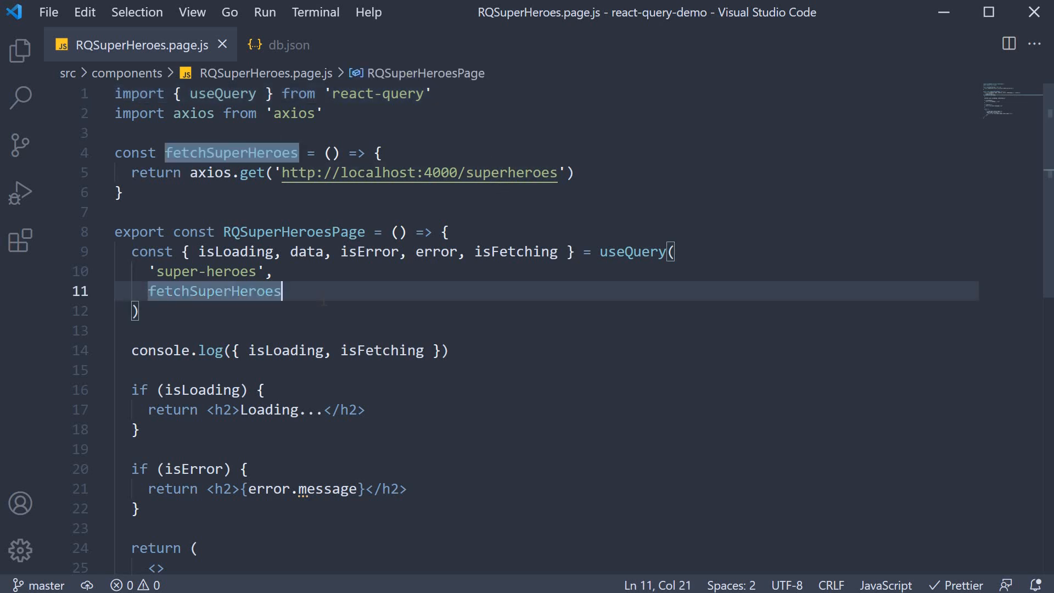
type(",")
key("Return")
type("{")
key("Return")
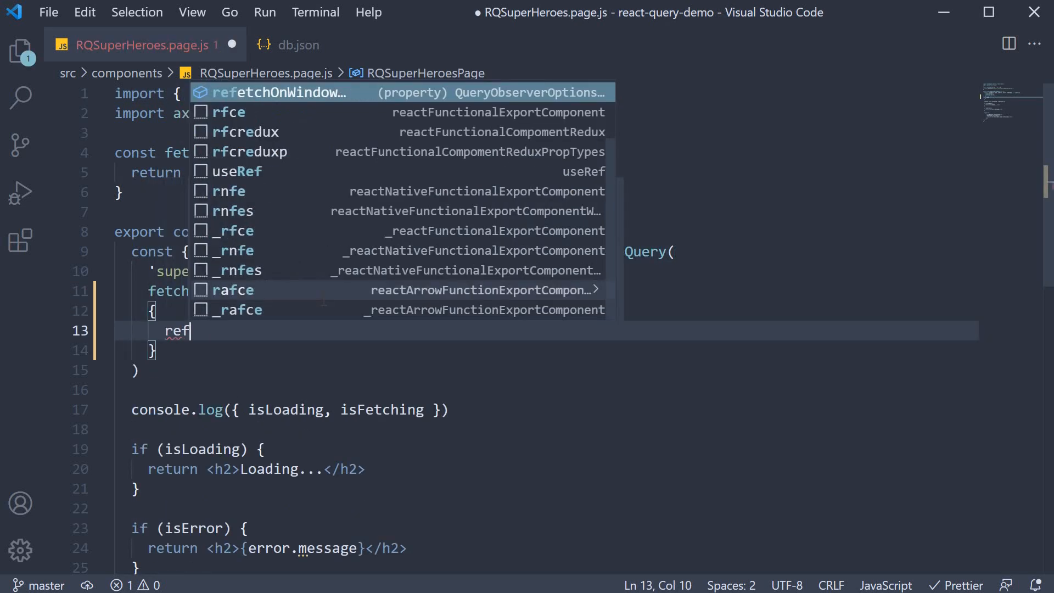
type("refe")
key("Up")
key("Up")
key("Up")
key("Return")
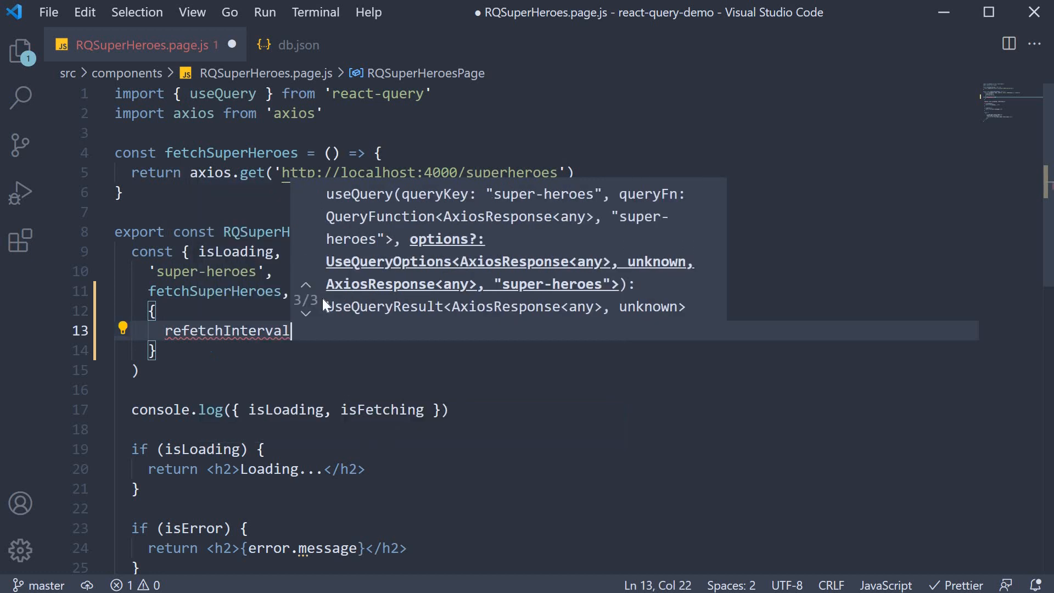
type(": false")
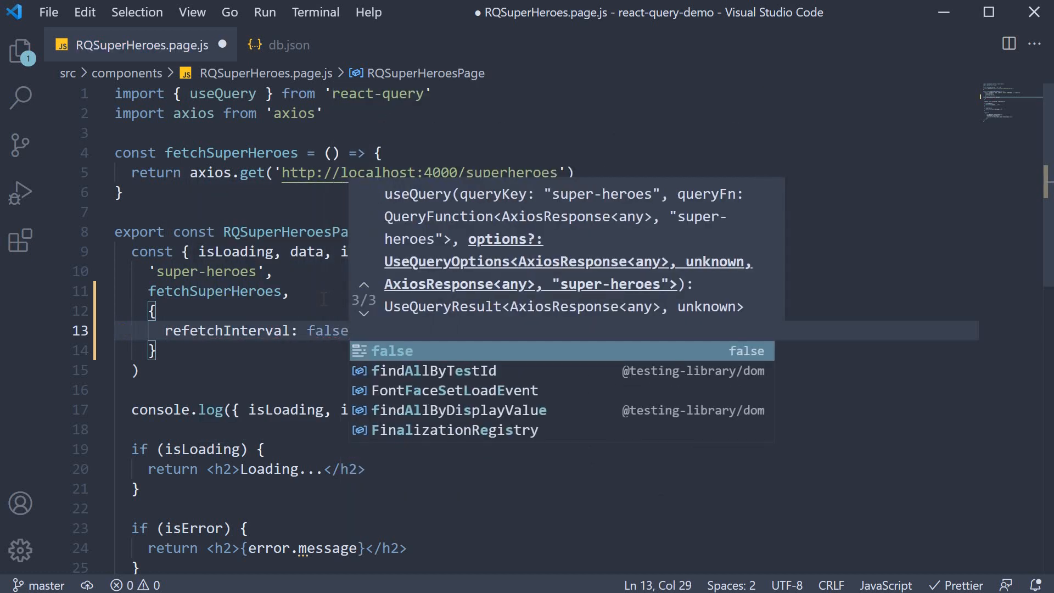
key("Escape")
key("Escape")
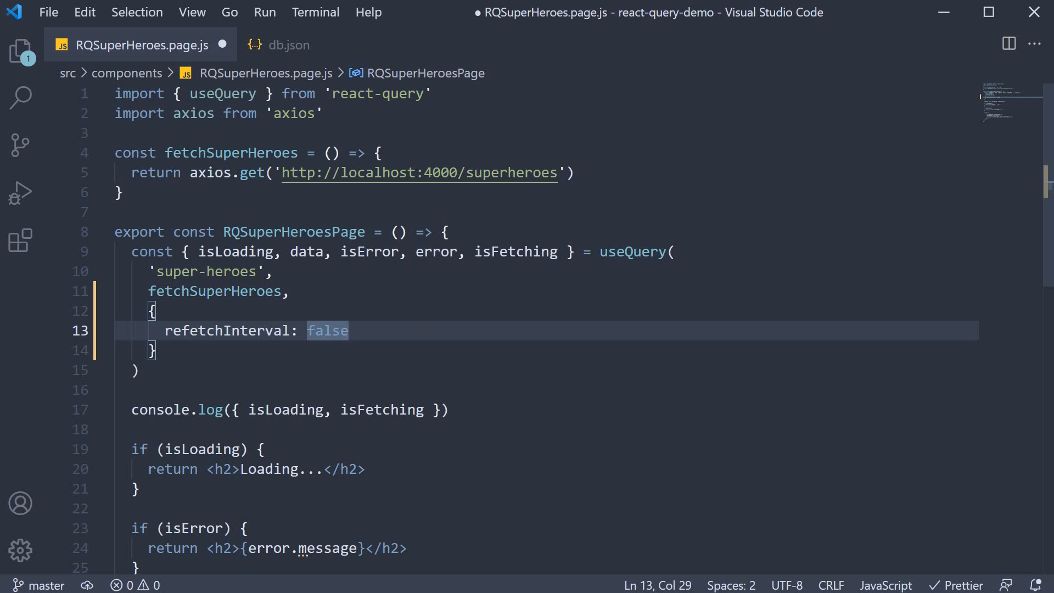
key("BackSpace")
key("BackSpace")
key("BackSpace")
key("BackSpace")
key("BackSpace")
type("20")
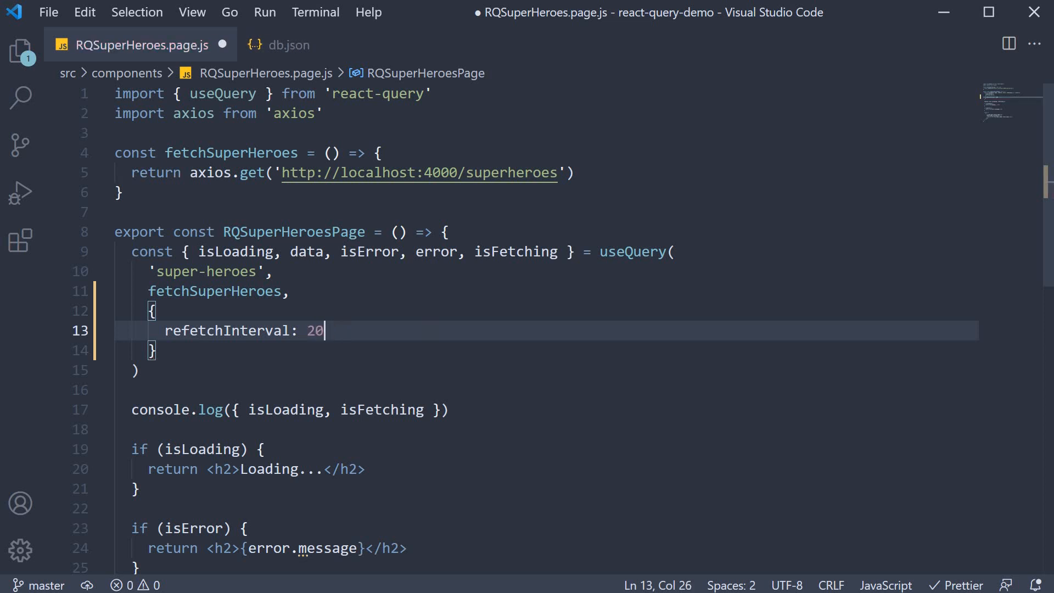
type("00,")
key("ctrl+s")
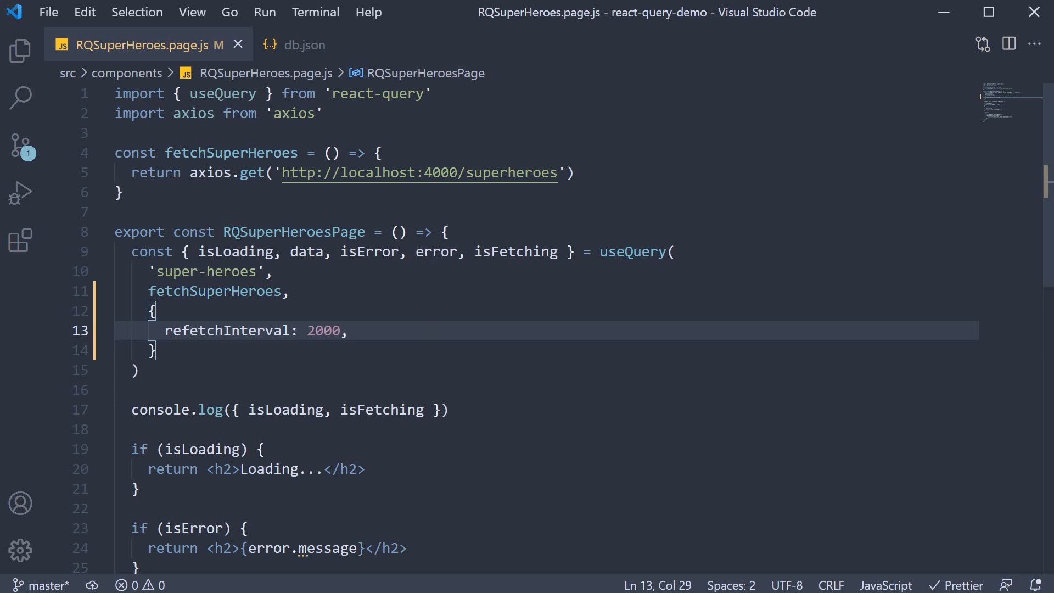
Step: Switch to Chrome to watch the superheroes requests repeat in the DevTools Network log
key("alt+Tab")
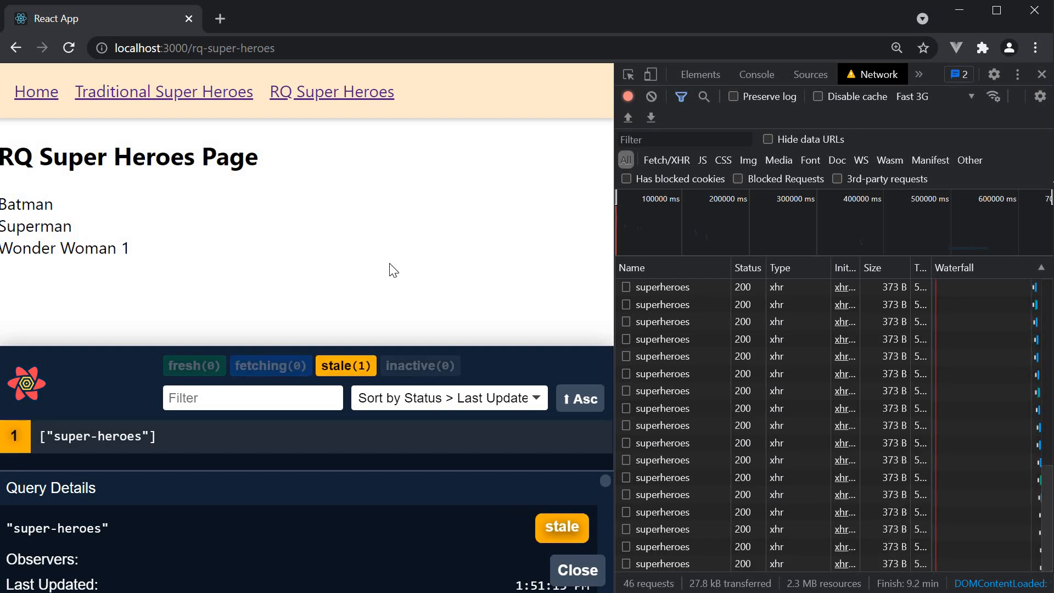
Step: Back in the editor, add refetchIntervalInBackground: true beneath refetchInterval: 2000 and save
key("alt+Tab")
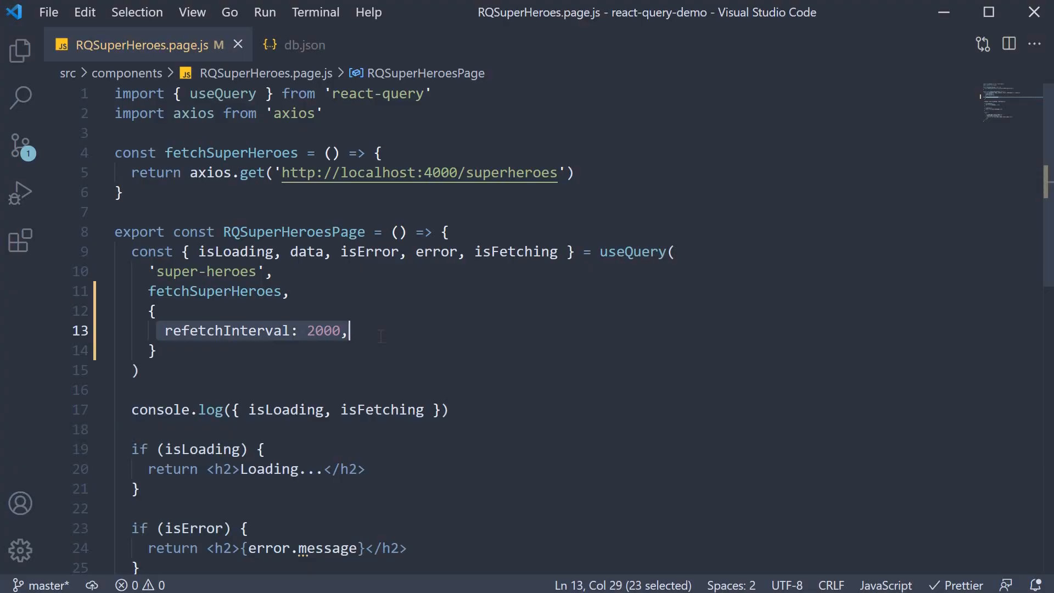
left_click(380, 335)
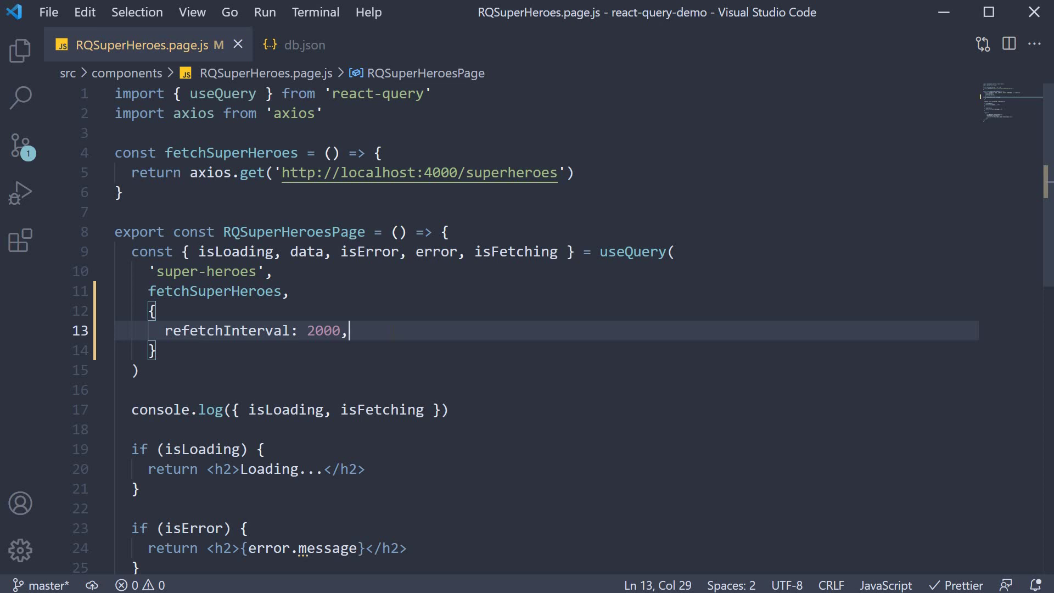
key("Up")
key("Up")
key("Up")
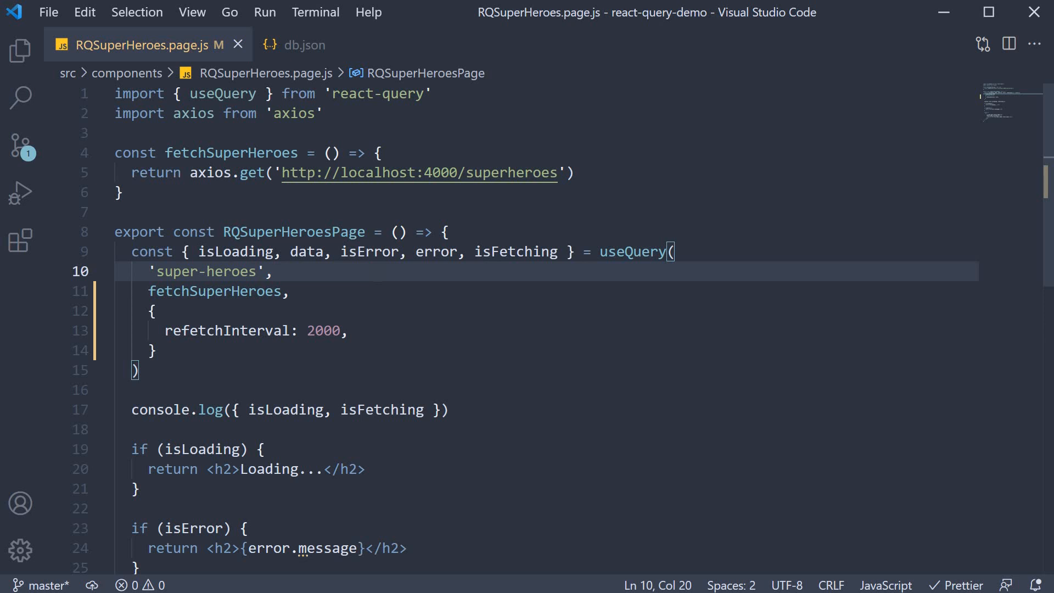
left_click(367, 331)
key("Return")
type("re")
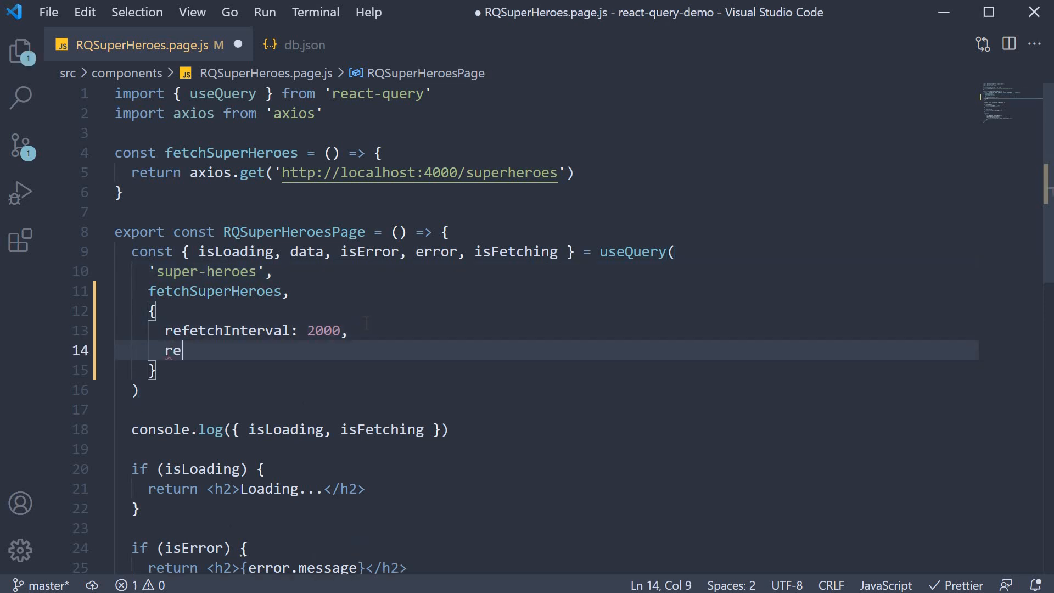
type("fe")
key("Tab")
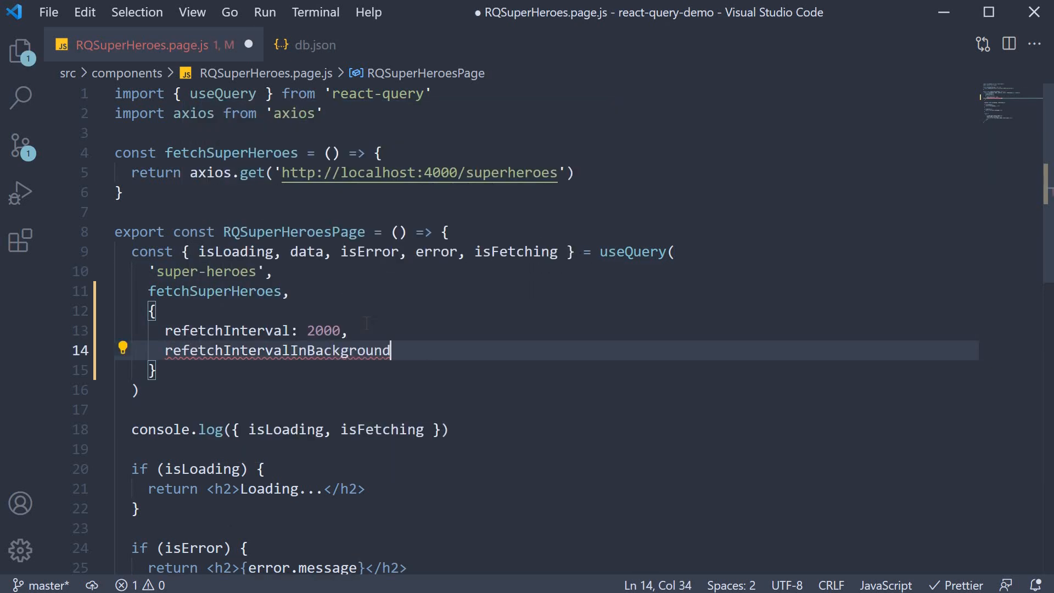
type(": true,")
key("ctrl+s")
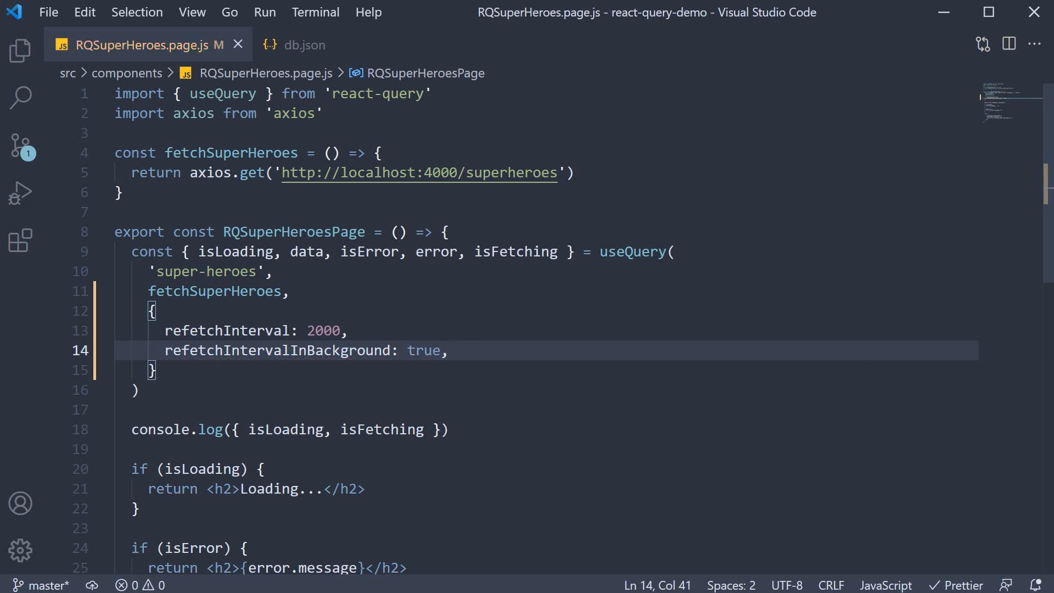